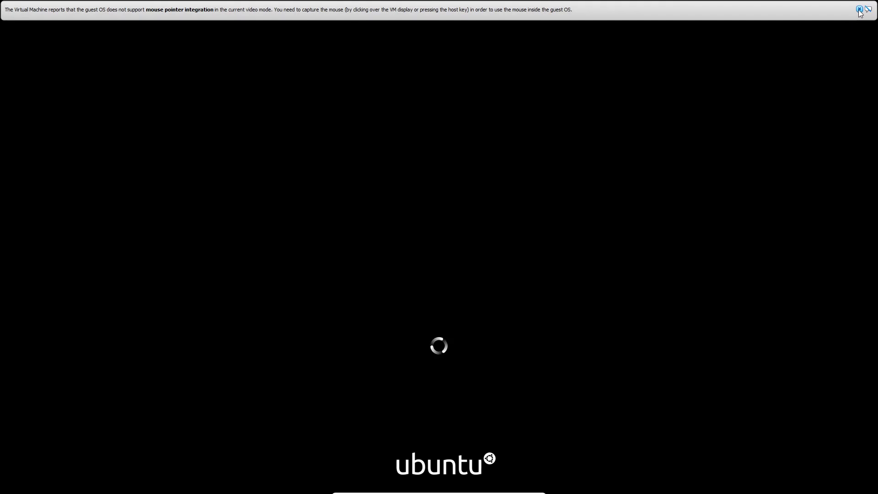
Dismiss the mouse integration notice, then select the listed user account and check the available desktop session types
{"action": "left_click", "coordinate": [859, 9]}
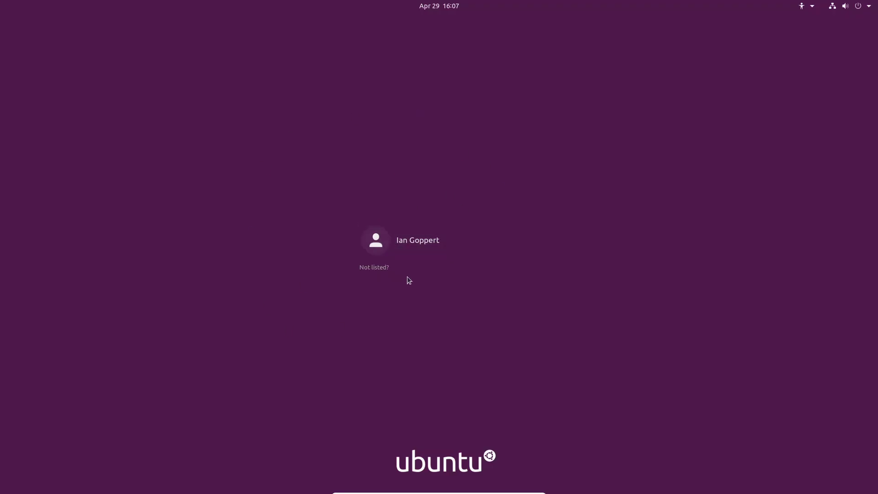
{"action": "left_click", "coordinate": [436, 246]}
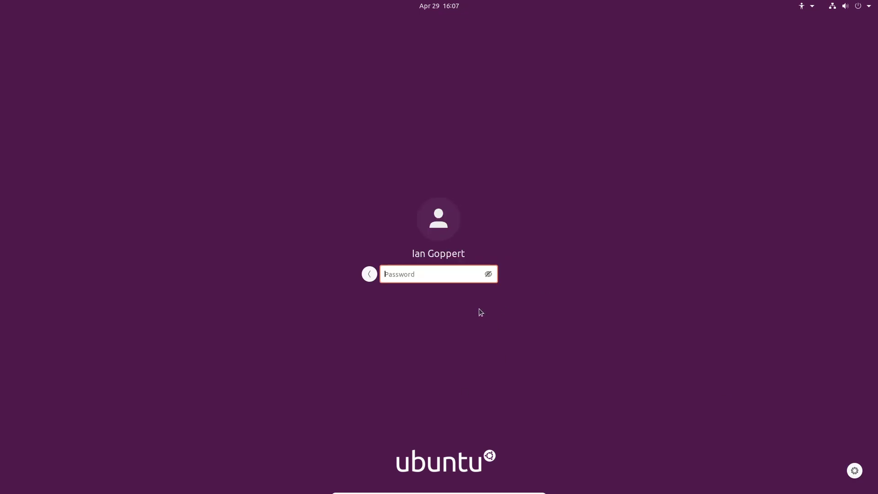
{"action": "left_click", "coordinate": [852, 468]}
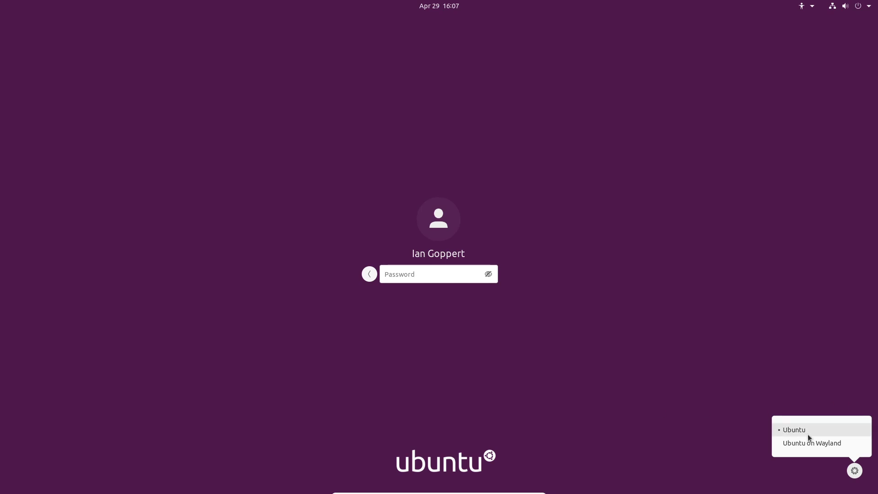
{"action": "left_click", "coordinate": [711, 347]}
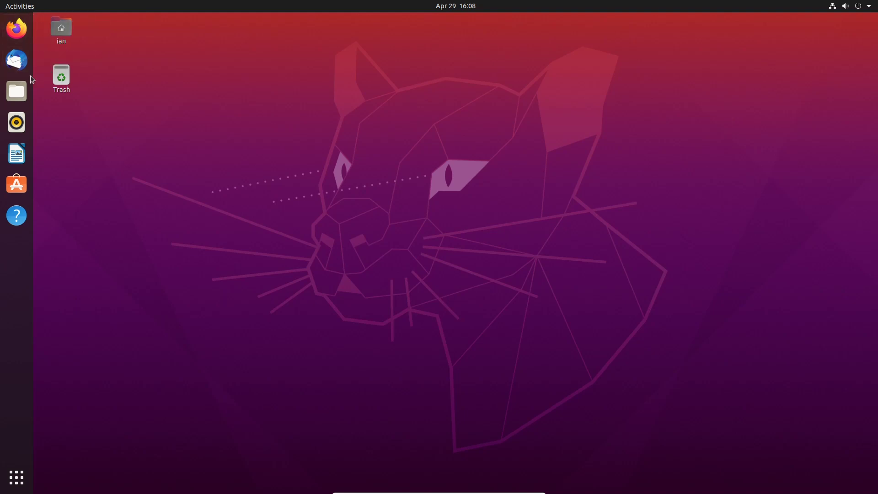
Show all installed applications and look through both pages of the application grid
{"action": "left_click", "coordinate": [41, 88]}
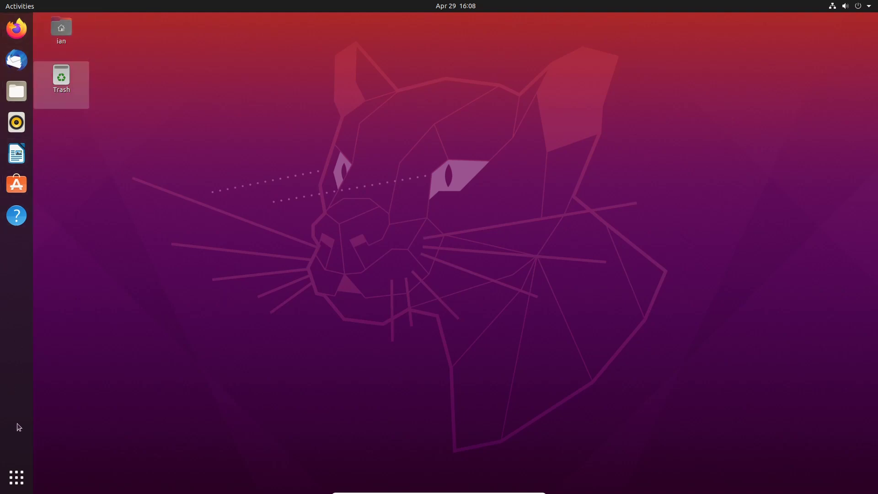
{"action": "left_click", "coordinate": [27, 480]}
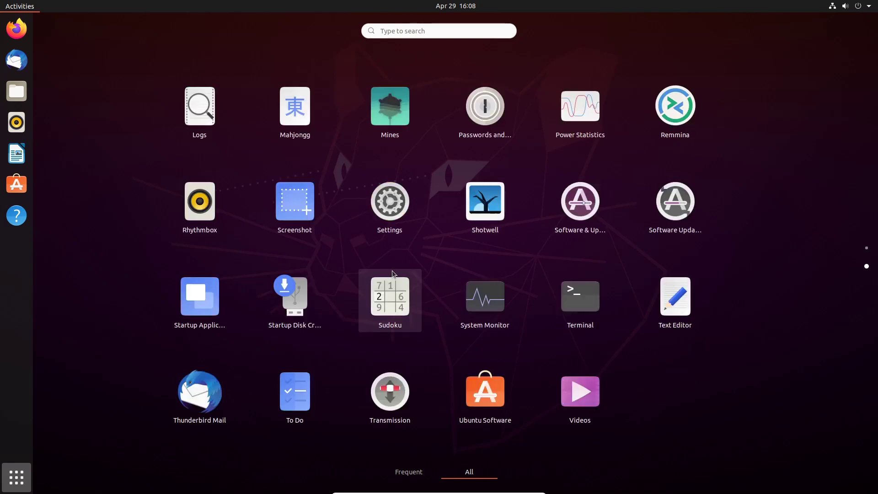
{"action": "scroll", "coordinate": [393, 271], "scroll_direction": "up", "scroll_amount": 1}
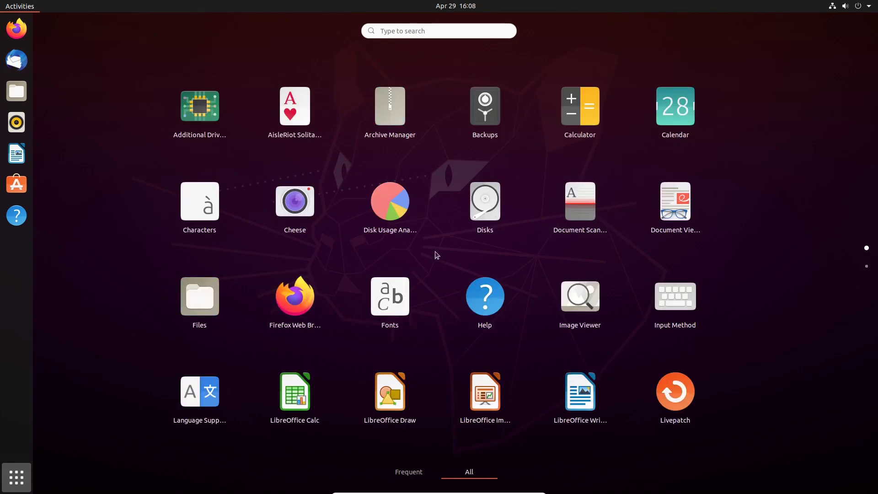
{"action": "scroll", "coordinate": [493, 224], "scroll_direction": "down", "scroll_amount": 1}
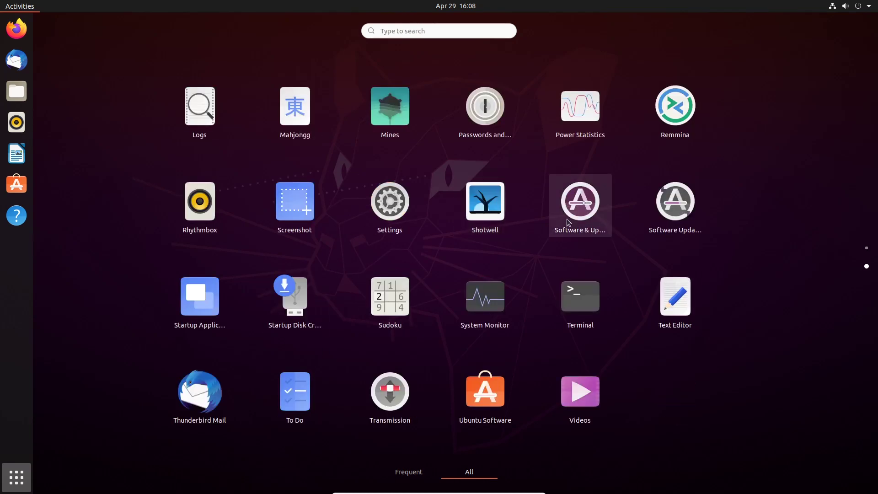
{"action": "scroll", "coordinate": [569, 222], "scroll_direction": "up", "scroll_amount": 1}
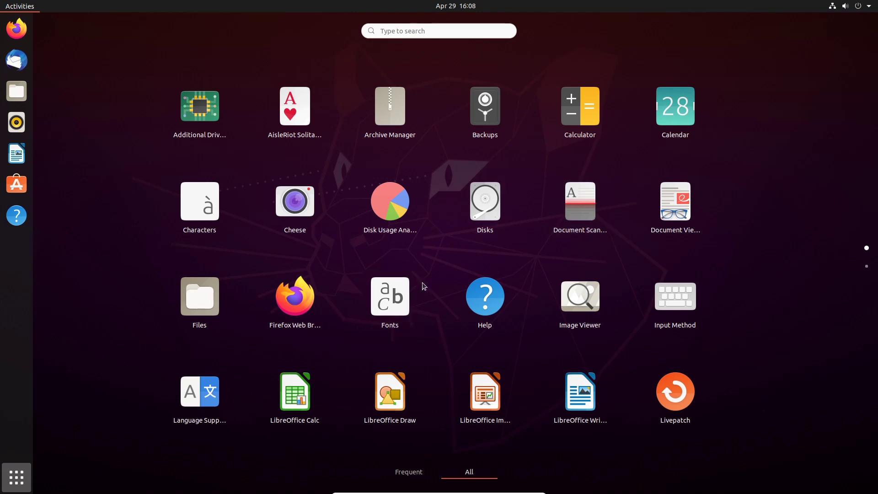
{"action": "scroll", "coordinate": [423, 286], "scroll_direction": "down", "scroll_amount": 1}
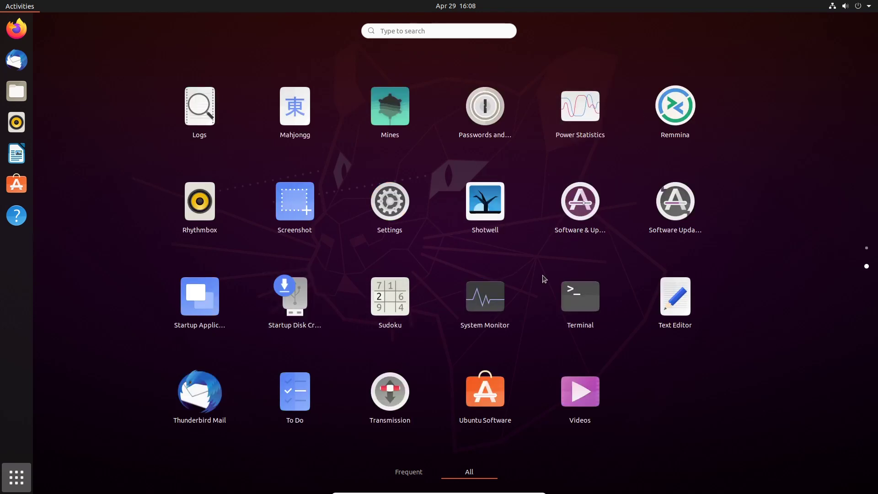
{"action": "scroll", "coordinate": [543, 279], "scroll_direction": "up", "scroll_amount": 1}
{"action": "scroll", "coordinate": [603, 245], "scroll_direction": "down", "scroll_amount": 1}
{"action": "scroll", "coordinate": [603, 245], "scroll_direction": "up", "scroll_amount": 1}
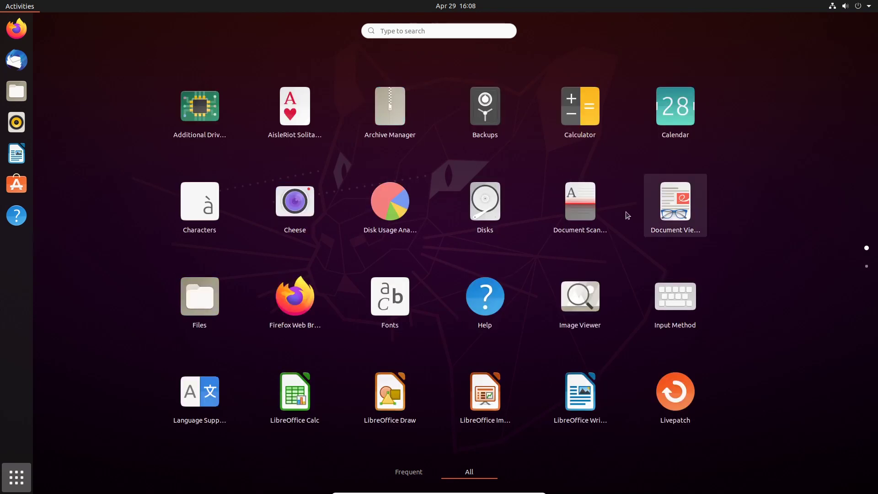
{"action": "scroll", "coordinate": [631, 260], "scroll_direction": "down", "scroll_amount": 1}
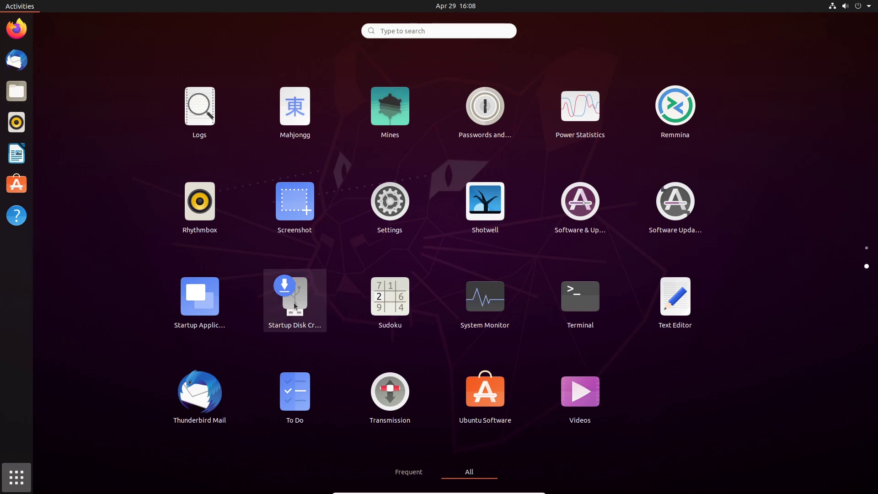
{"action": "scroll", "coordinate": [295, 305], "scroll_direction": "up", "scroll_amount": 1}
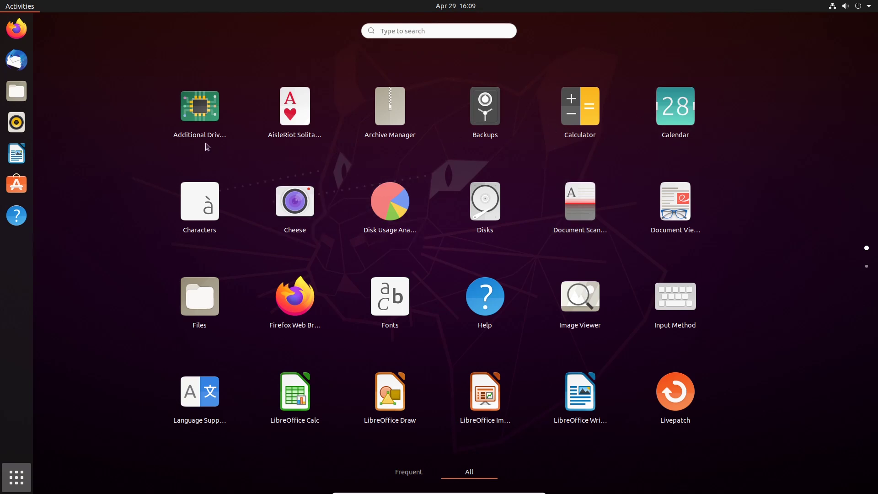
{"action": "scroll", "coordinate": [183, 177], "scroll_direction": "down", "scroll_amount": 1}
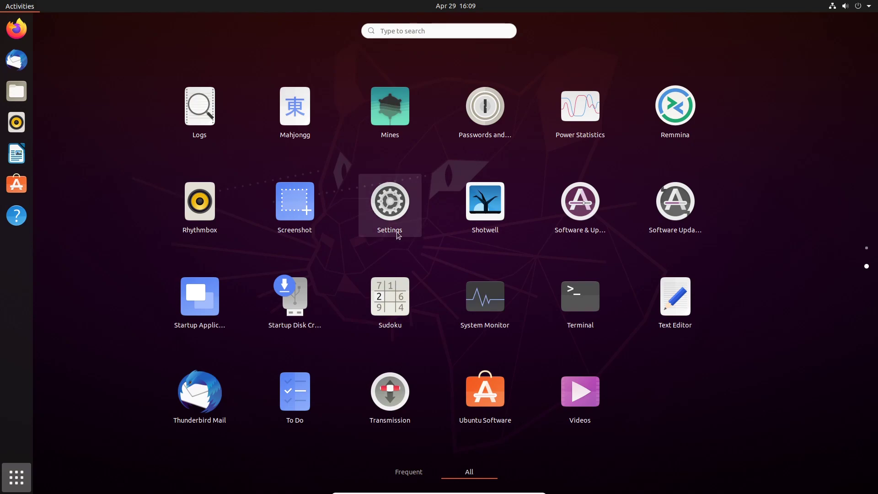
Open the Appearance settings and compare the Light, Standard and Dark window colors, finishing with Light
{"action": "left_click", "coordinate": [364, 252]}
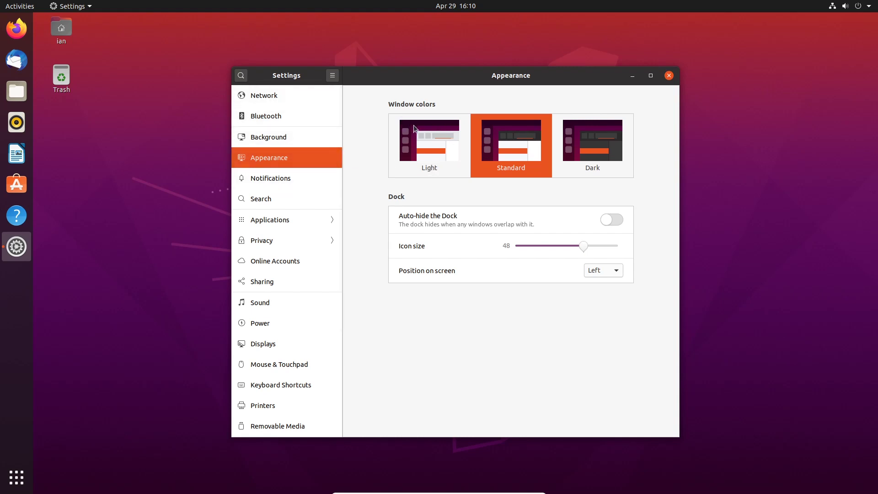
{"action": "left_click", "coordinate": [415, 129]}
{"action": "left_click", "coordinate": [489, 157]}
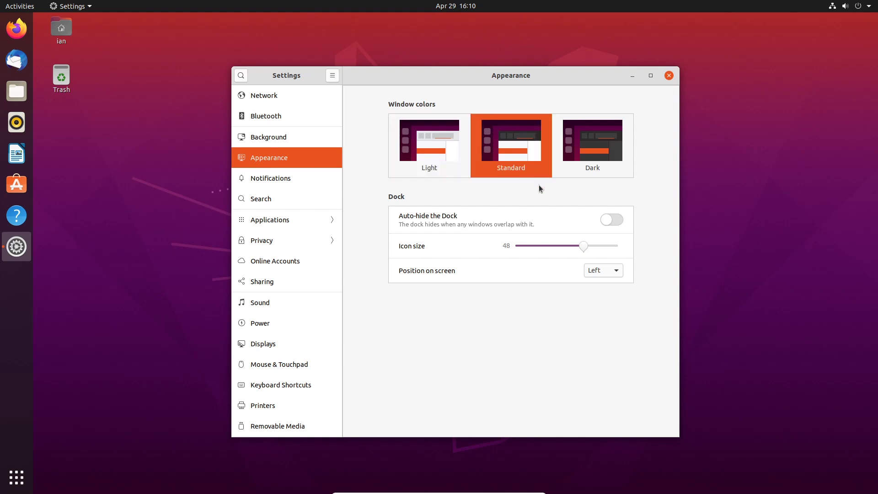
{"action": "left_click", "coordinate": [595, 159]}
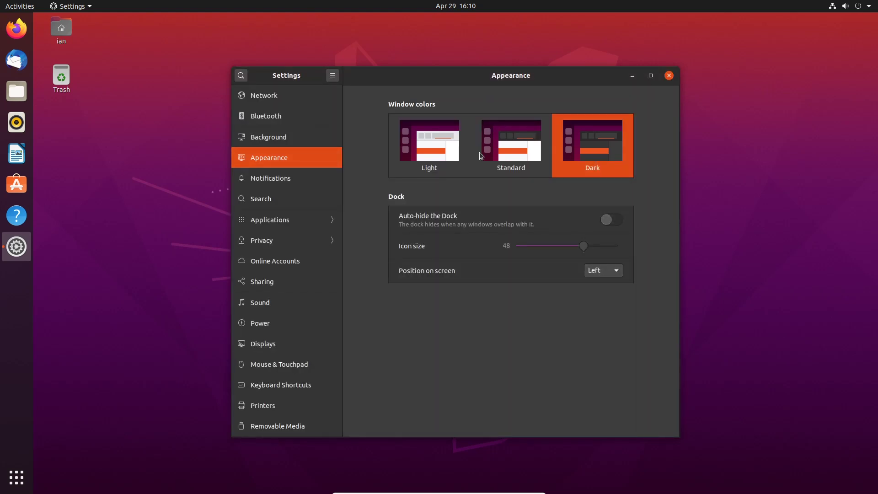
{"action": "left_click", "coordinate": [499, 147]}
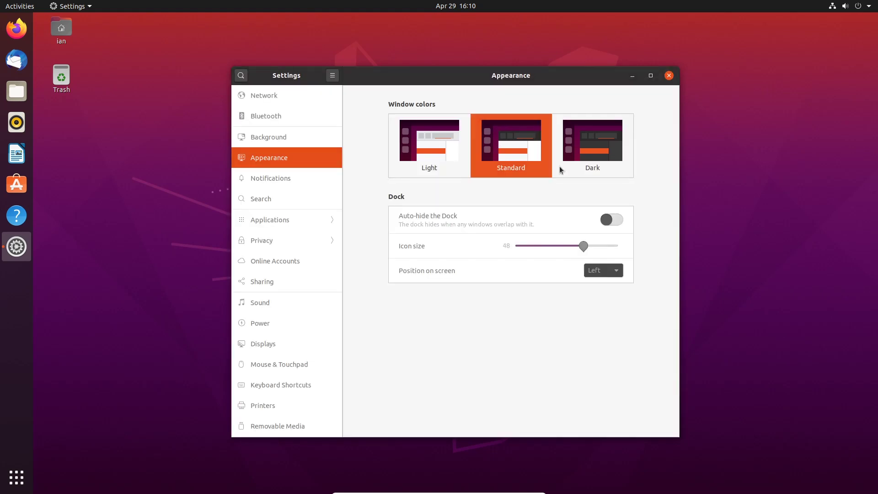
{"action": "left_click", "coordinate": [464, 146]}
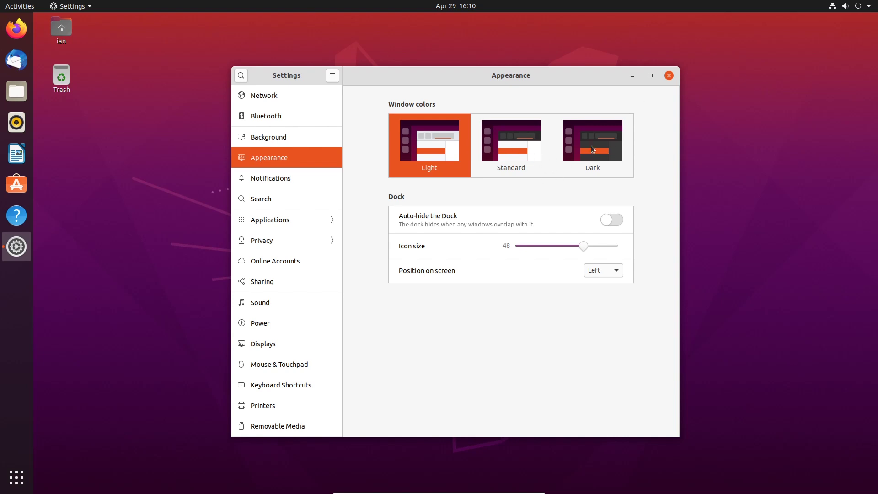
{"action": "left_click", "coordinate": [511, 147]}
{"action": "left_click", "coordinate": [590, 149]}
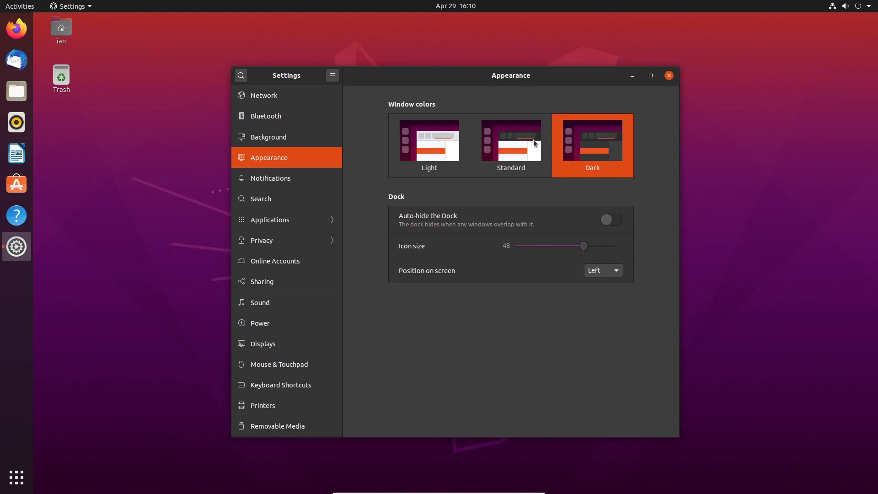
{"action": "left_click", "coordinate": [534, 143]}
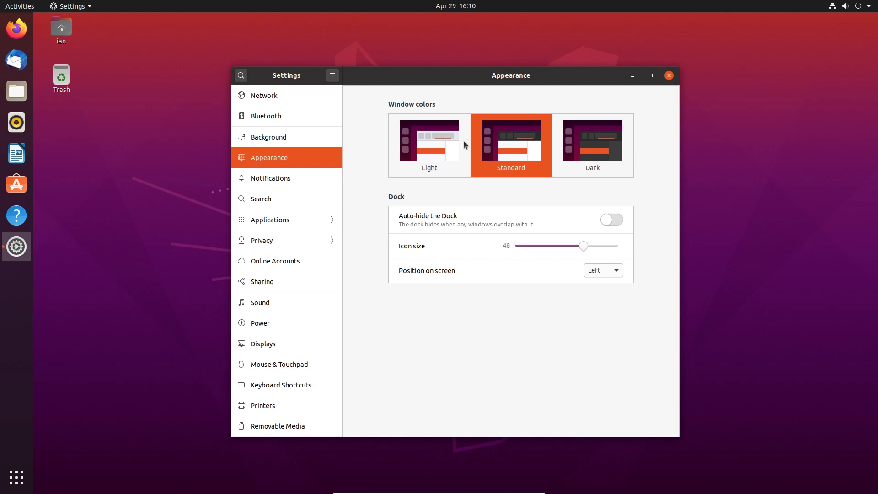
{"action": "left_click_drag", "start_coordinate": [488, 75], "coordinate": [457, 64]}
Review the per-application settings for AisleRiot Solitaire, Archive Manager, Calculator, Characters and Backups
{"action": "left_click", "coordinate": [270, 201]}
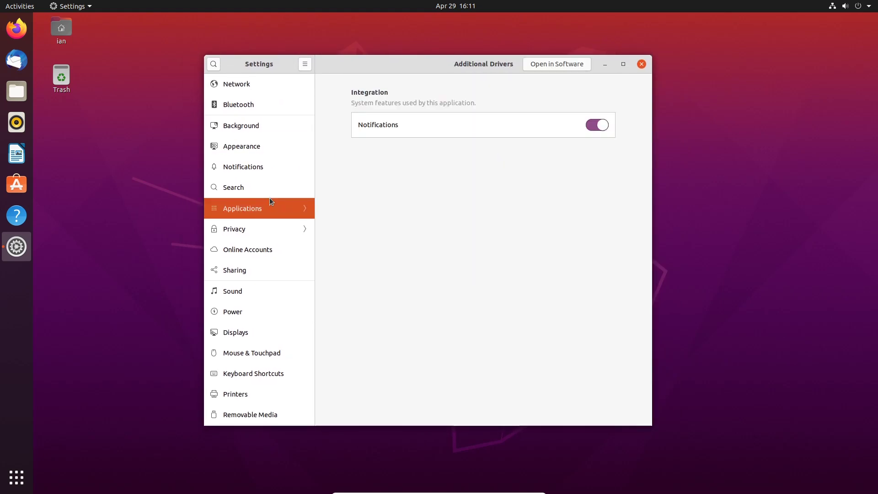
{"action": "left_click", "coordinate": [245, 210]}
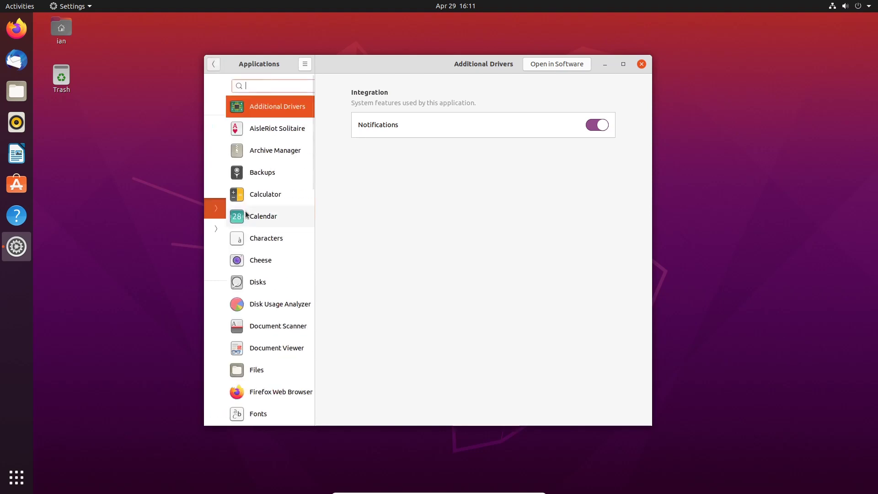
{"action": "left_click", "coordinate": [261, 132]}
{"action": "left_click", "coordinate": [265, 150]}
{"action": "left_click", "coordinate": [266, 186]}
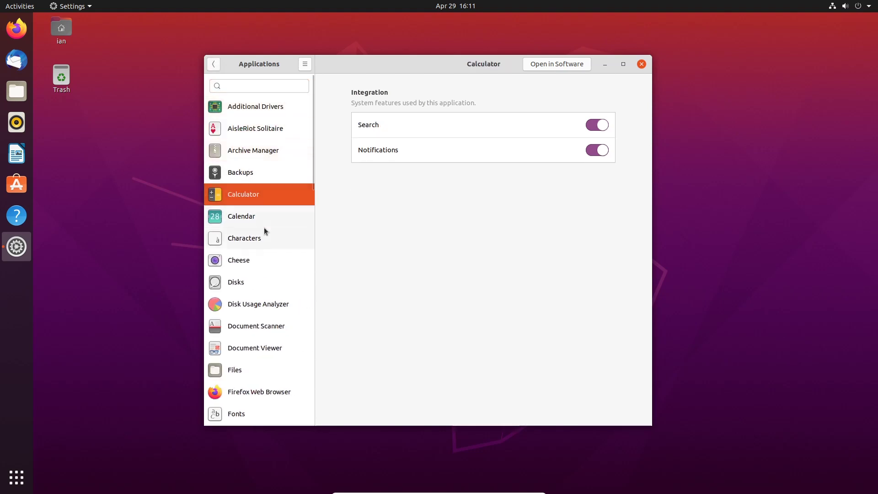
{"action": "left_click", "coordinate": [264, 236]}
{"action": "left_click", "coordinate": [263, 172]}
{"action": "left_click", "coordinate": [261, 150]}
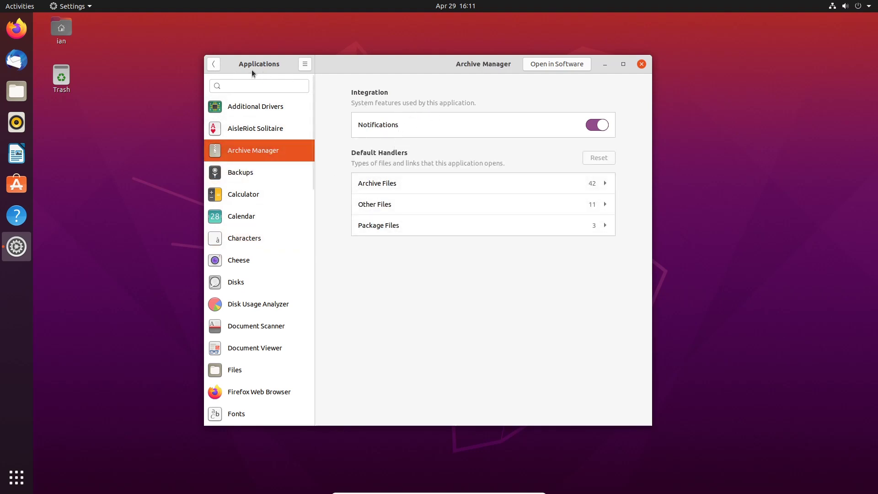
Return to the main settings list and examine the Notifications page down to its last application
{"action": "left_click", "coordinate": [219, 67]}
{"action": "left_click", "coordinate": [263, 165]}
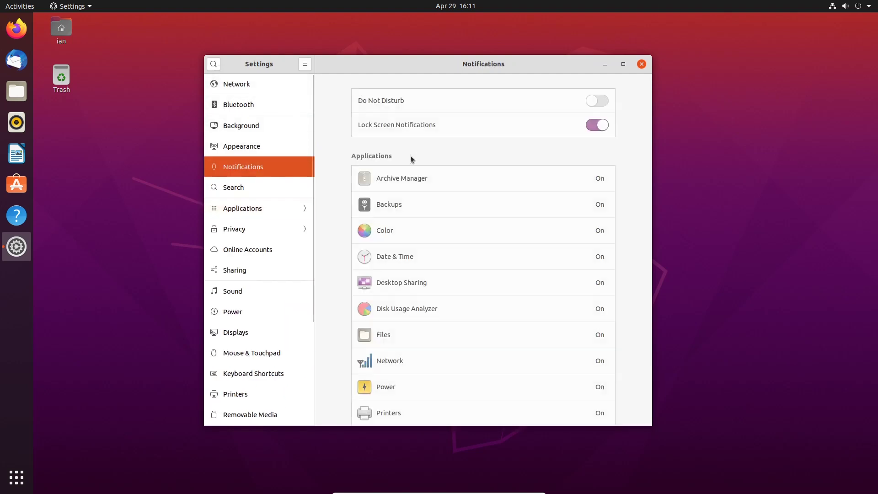
{"action": "scroll", "coordinate": [366, 240], "scroll_direction": "down", "scroll_amount": 3}
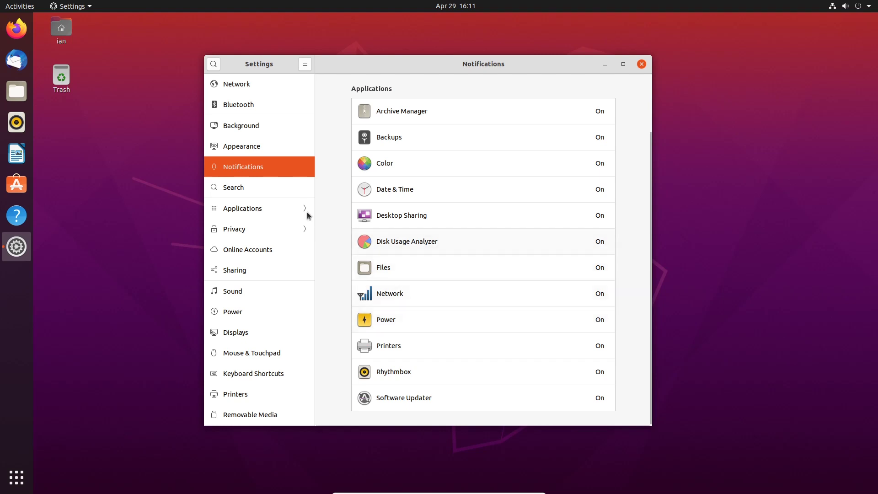
Look through the list of applications in the Applications settings and close Settings
{"action": "left_click", "coordinate": [261, 209]}
{"action": "scroll", "coordinate": [289, 198], "scroll_direction": "down", "scroll_amount": 10}
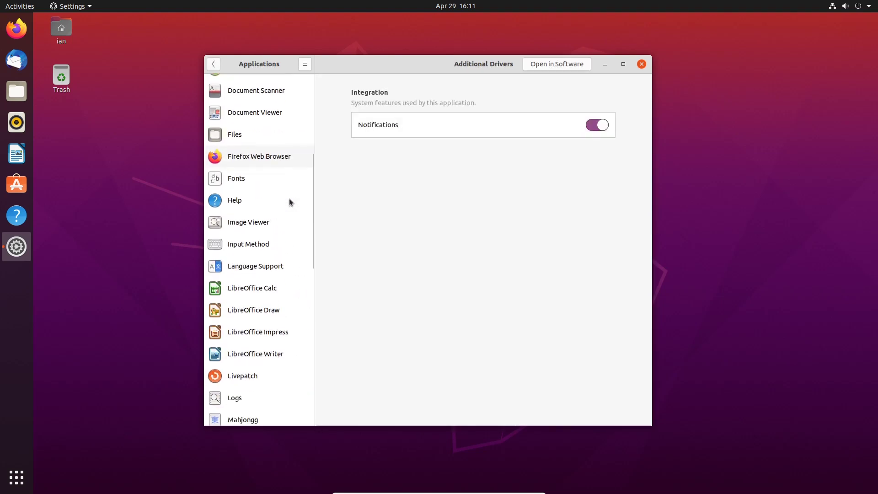
{"action": "scroll", "coordinate": [289, 198], "scroll_direction": "down", "scroll_amount": 3}
{"action": "left_click", "coordinate": [213, 64]}
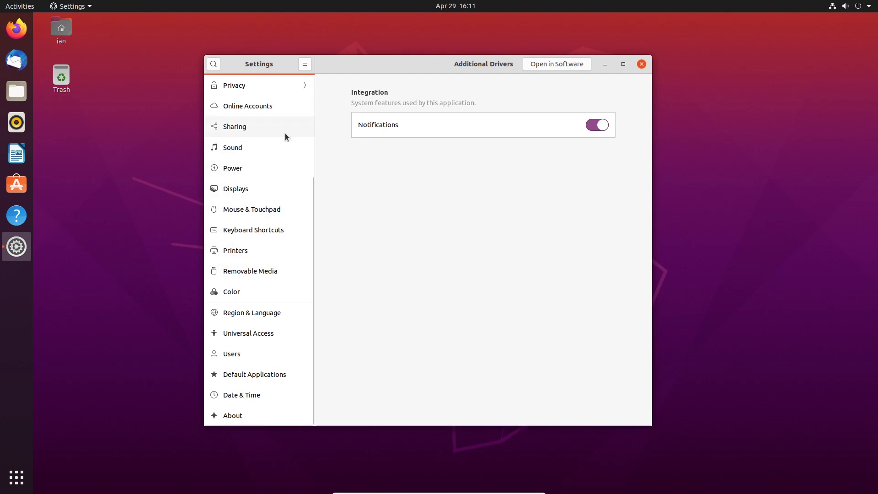
{"action": "key", "text": "ctrl+q"}
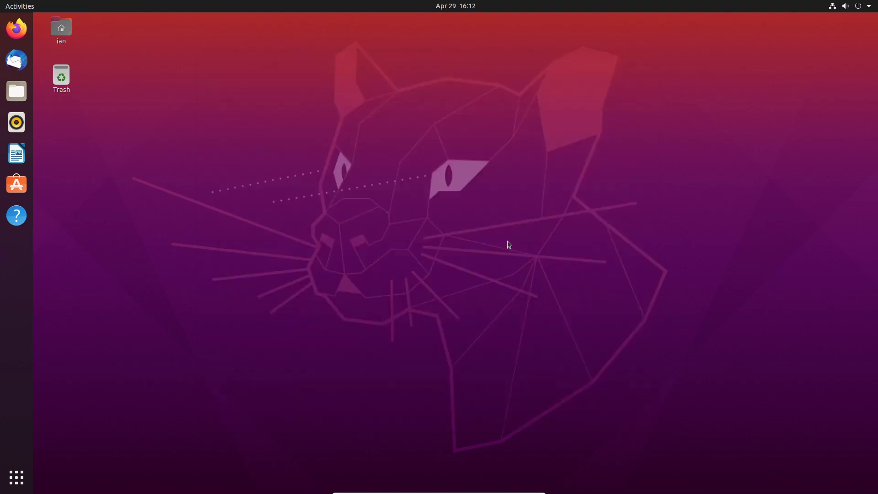
Lock the session and bring up the password prompt on the lock screen
{"action": "left_click", "coordinate": [858, 9]}
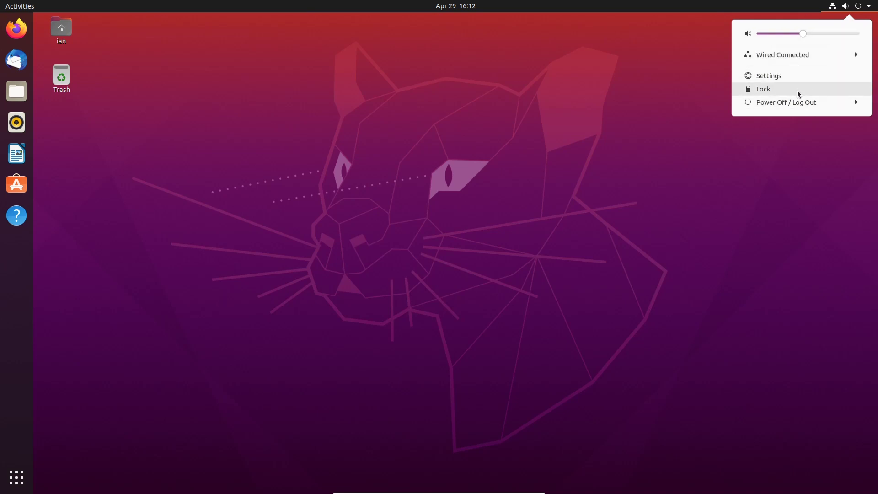
{"action": "left_click", "coordinate": [785, 93]}
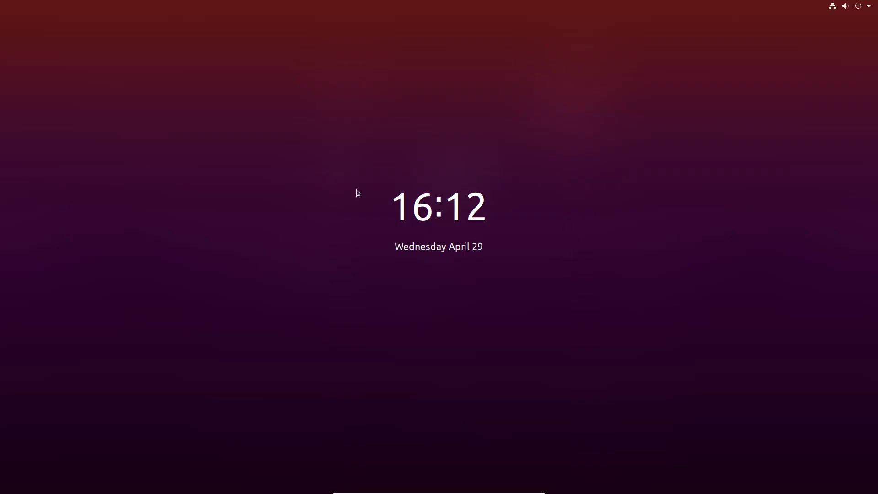
{"action": "left_click_drag", "start_coordinate": [462, 254], "coordinate": [420, 124]}
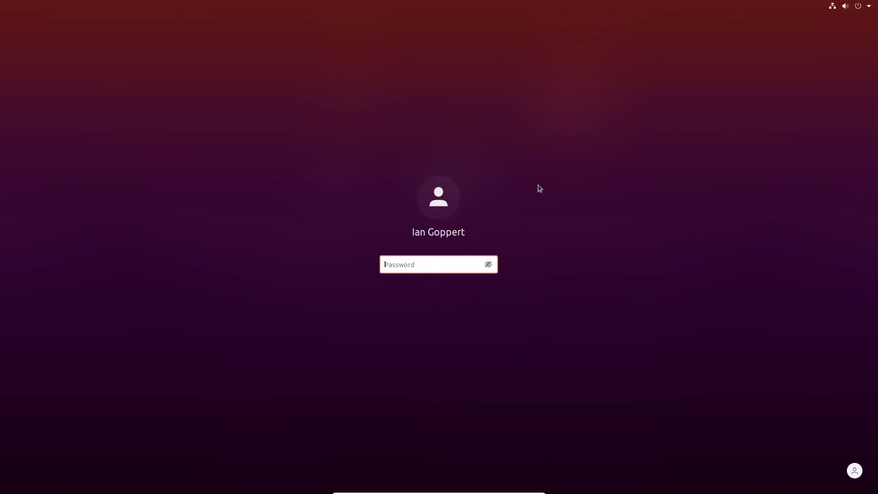
{"action": "left_click_drag", "start_coordinate": [531, 178], "coordinate": [490, 178]}
{"action": "left_click_drag", "start_coordinate": [554, 256], "coordinate": [548, 223]}
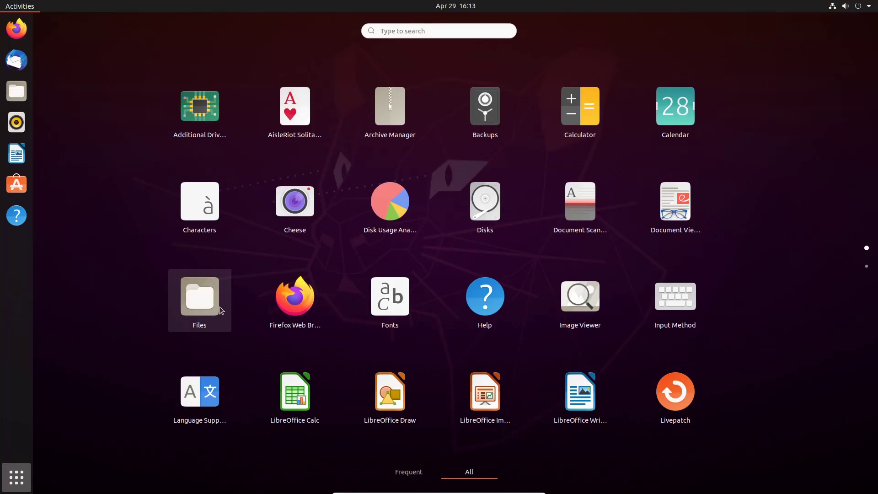
Look through both pages of the application grid, closing and reopening the grid along the way
{"action": "scroll", "coordinate": [218, 305], "scroll_direction": "down", "scroll_amount": 1}
{"action": "scroll", "coordinate": [215, 298], "scroll_direction": "up", "scroll_amount": 1}
{"action": "scroll", "coordinate": [214, 298], "scroll_direction": "down", "scroll_amount": 1}
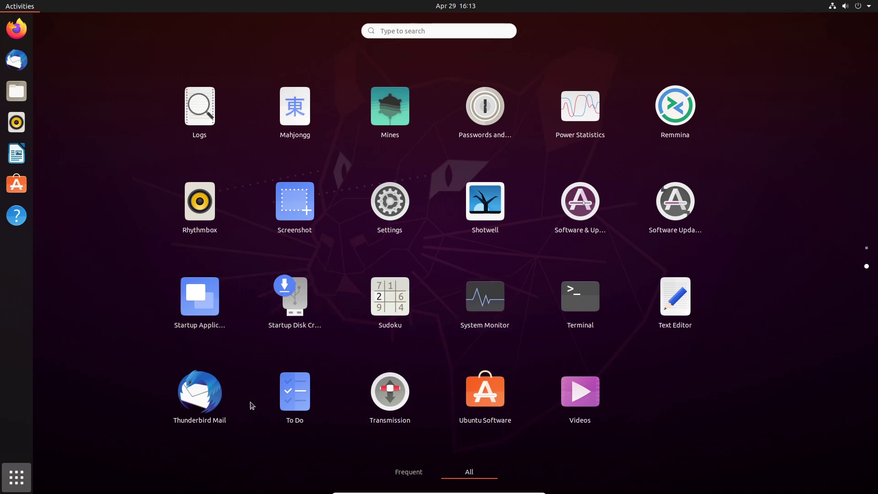
{"action": "scroll", "coordinate": [736, 316], "scroll_direction": "up", "scroll_amount": 1}
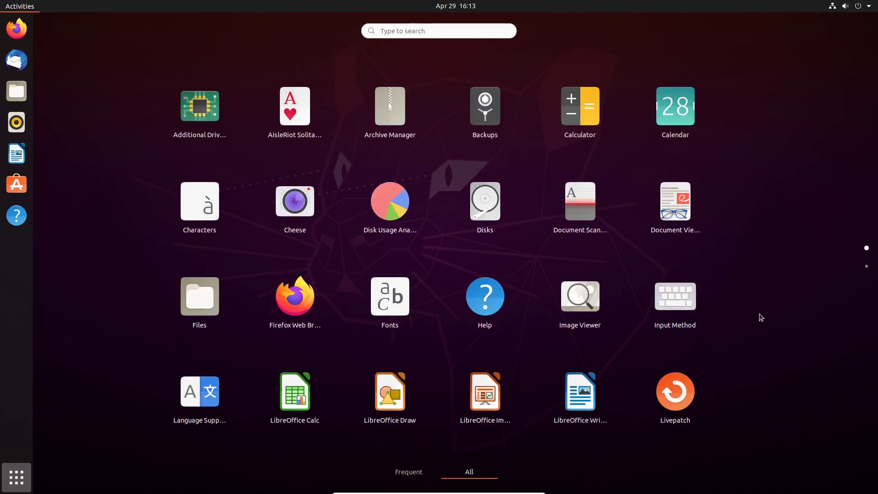
{"action": "scroll", "coordinate": [761, 317], "scroll_direction": "down", "scroll_amount": 1}
{"action": "scroll", "coordinate": [760, 316], "scroll_direction": "up", "scroll_amount": 1}
{"action": "left_click", "coordinate": [16, 477]}
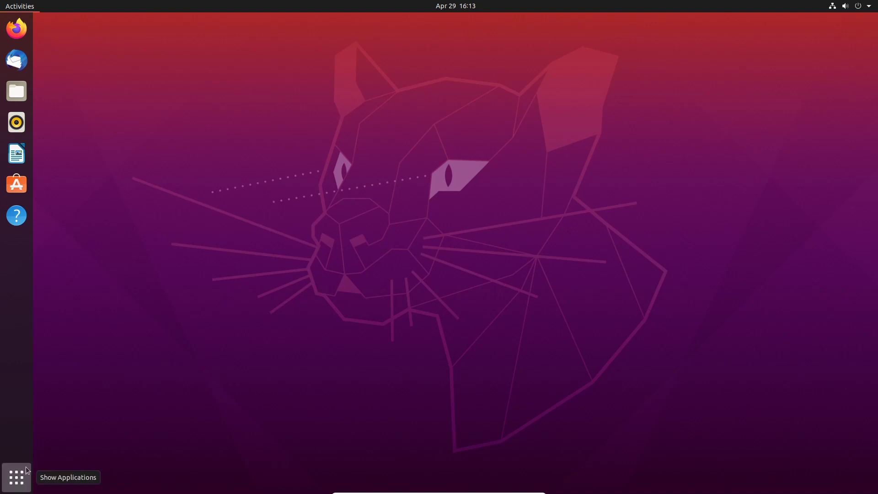
{"action": "left_click", "coordinate": [15, 474]}
{"action": "scroll", "coordinate": [412, 283], "scroll_direction": "down", "scroll_amount": 1}
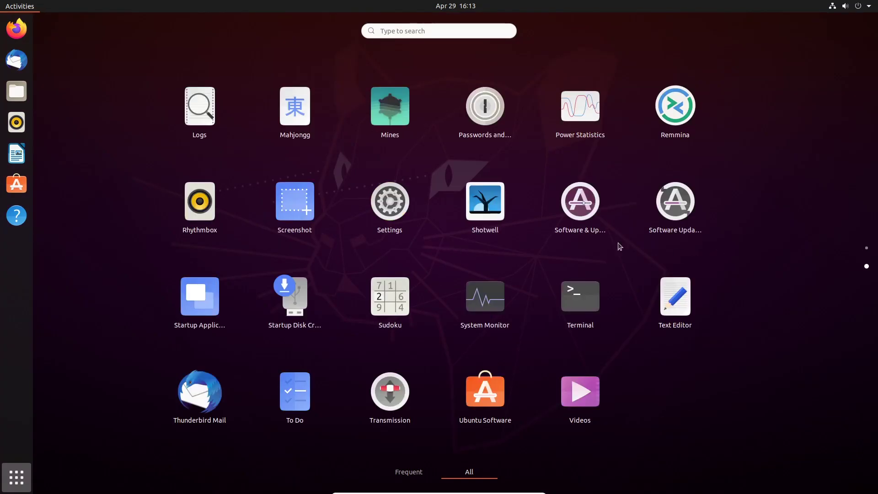
{"action": "scroll", "coordinate": [577, 221], "scroll_direction": "up", "scroll_amount": 1}
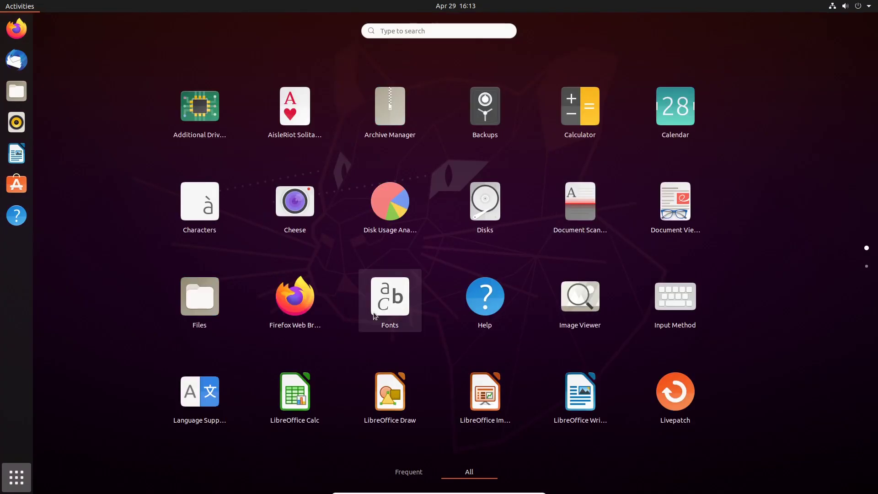
{"action": "scroll", "coordinate": [318, 355], "scroll_direction": "down", "scroll_amount": 1}
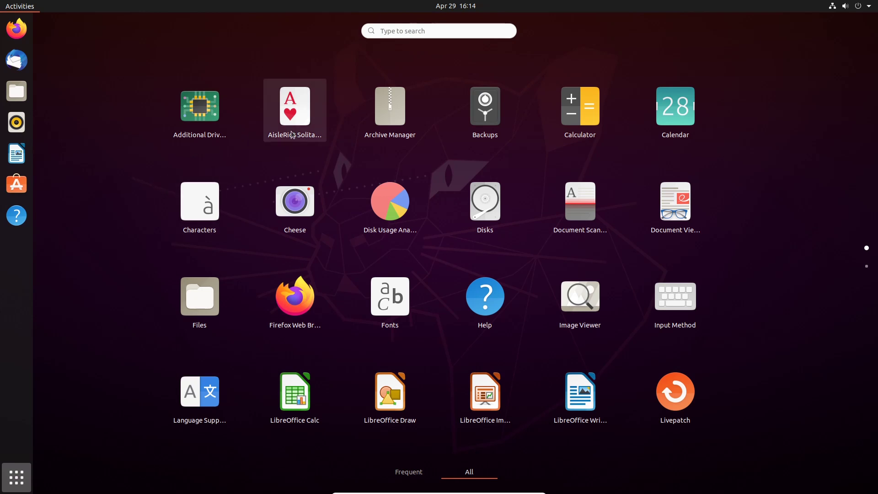
Group Archive Manager with AisleRiot Solitaire in an app folder and add Ubuntu Software to that folder
{"action": "left_click_drag", "start_coordinate": [387, 121], "coordinate": [298, 113]}
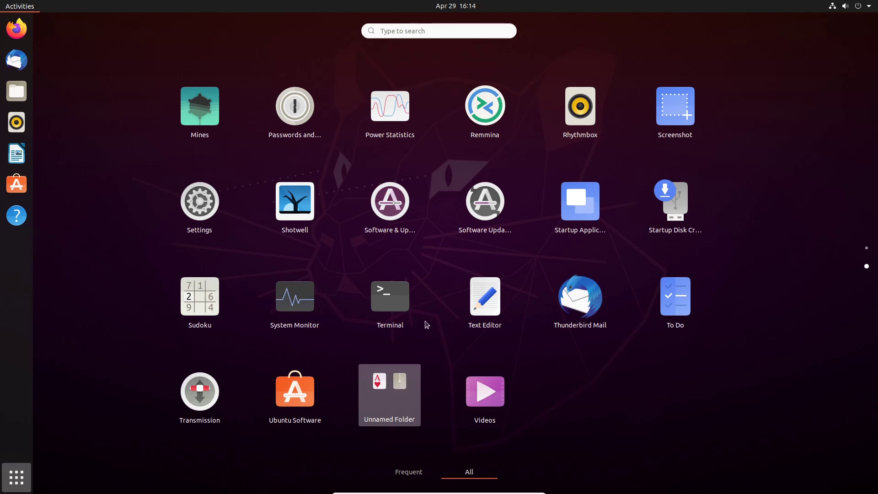
{"action": "left_click_drag", "start_coordinate": [305, 388], "coordinate": [374, 434]}
{"action": "left_click_drag", "start_coordinate": [308, 390], "coordinate": [374, 386]}
Open the new app folder, make its name editable, and leave the folder without entering a new name
{"action": "left_click", "coordinate": [309, 393]}
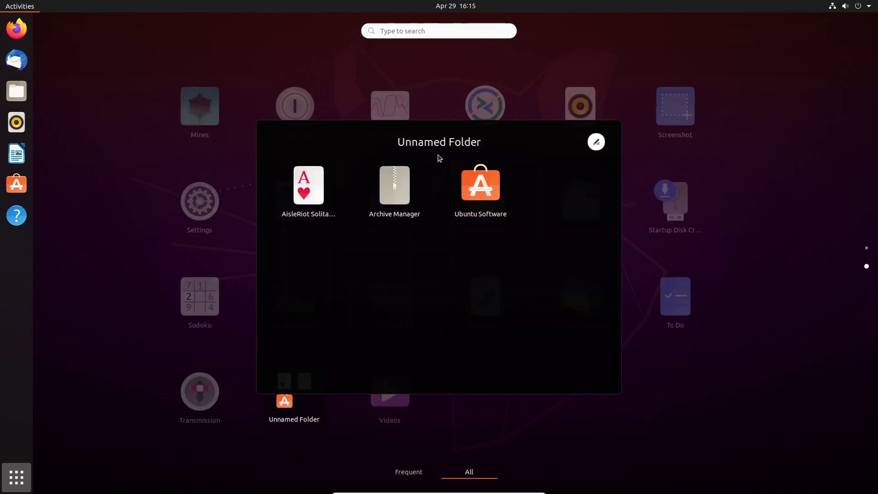
{"action": "left_click", "coordinate": [595, 142]}
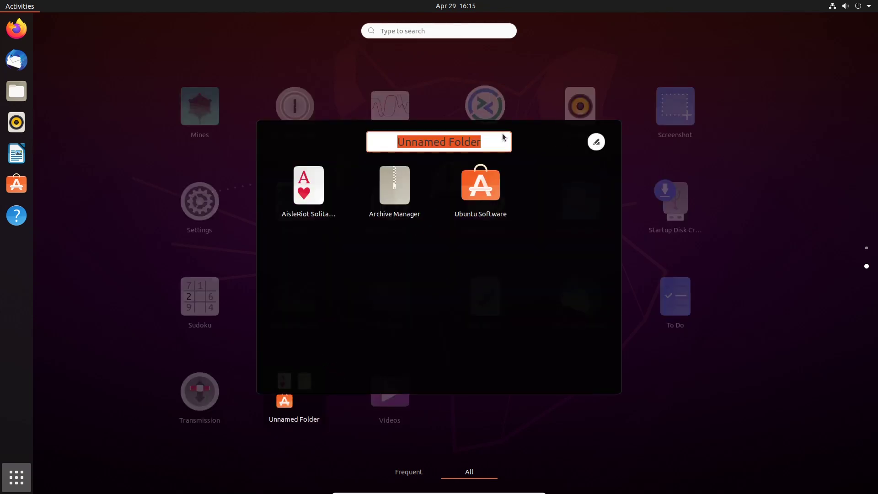
{"action": "left_click", "coordinate": [715, 425]}
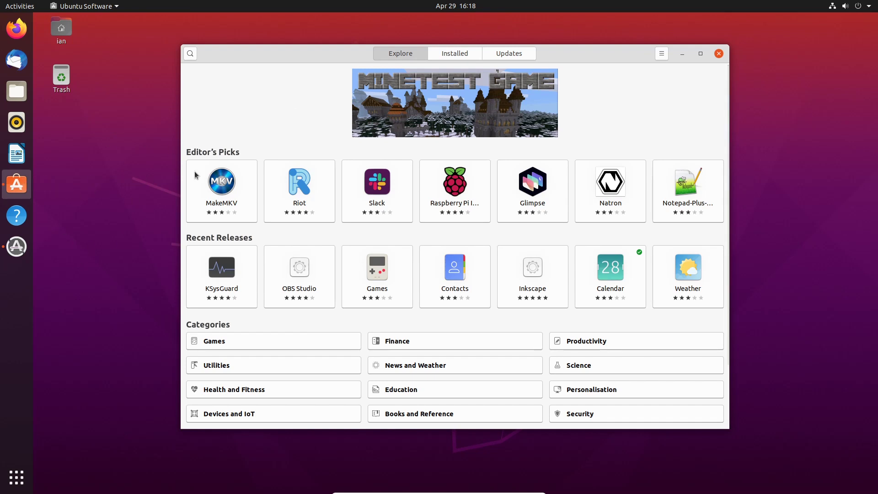
Reposition the Ubuntu Software window on the desktop
{"action": "left_click_drag", "start_coordinate": [265, 53], "coordinate": [218, 43]}
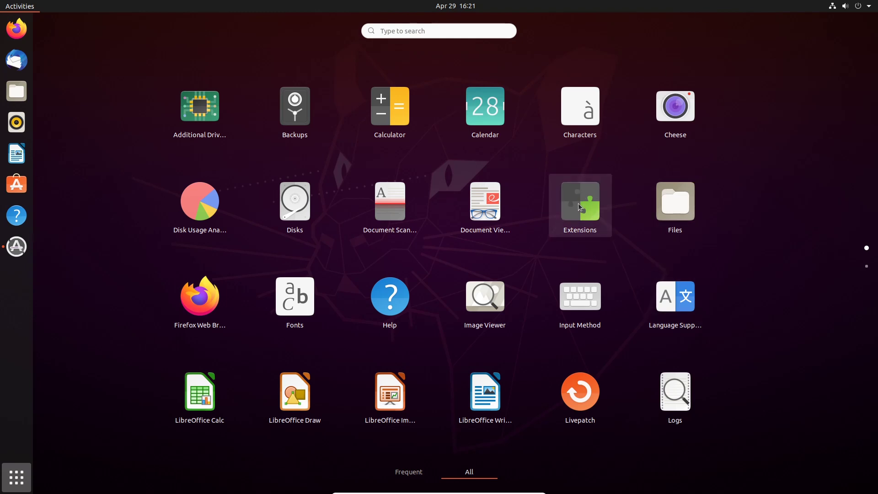
Open Extensions from the application grid and move its window to the middle of the desktop
{"action": "scroll", "coordinate": [569, 200], "scroll_direction": "down", "scroll_amount": 1}
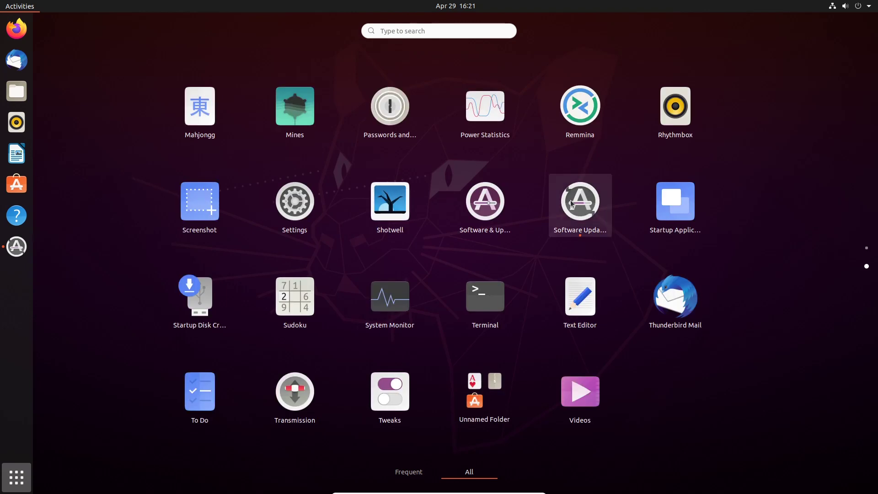
{"action": "scroll", "coordinate": [569, 199], "scroll_direction": "up", "scroll_amount": 1}
{"action": "scroll", "coordinate": [759, 270], "scroll_direction": "down", "scroll_amount": 1}
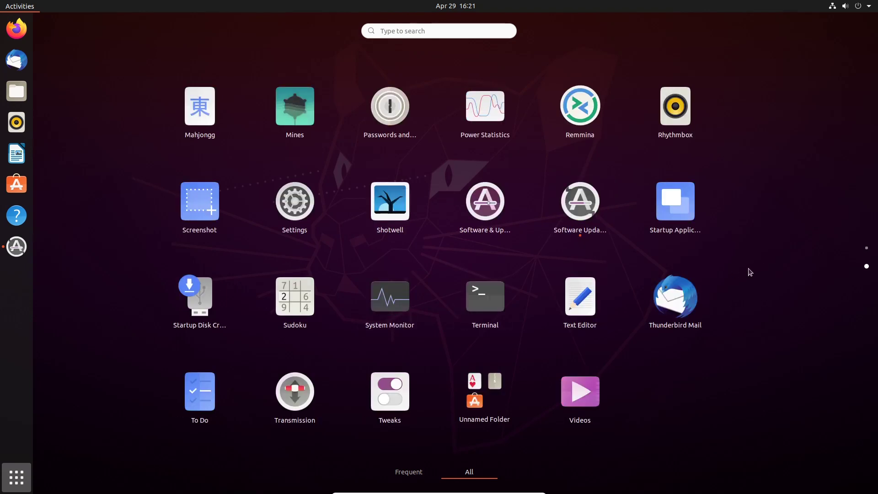
{"action": "scroll", "coordinate": [749, 272], "scroll_direction": "up", "scroll_amount": 1}
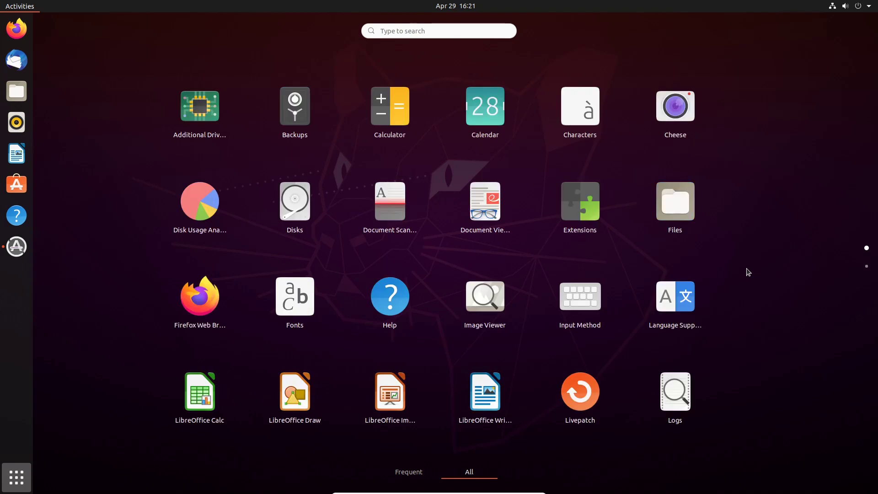
{"action": "left_click", "coordinate": [567, 185]}
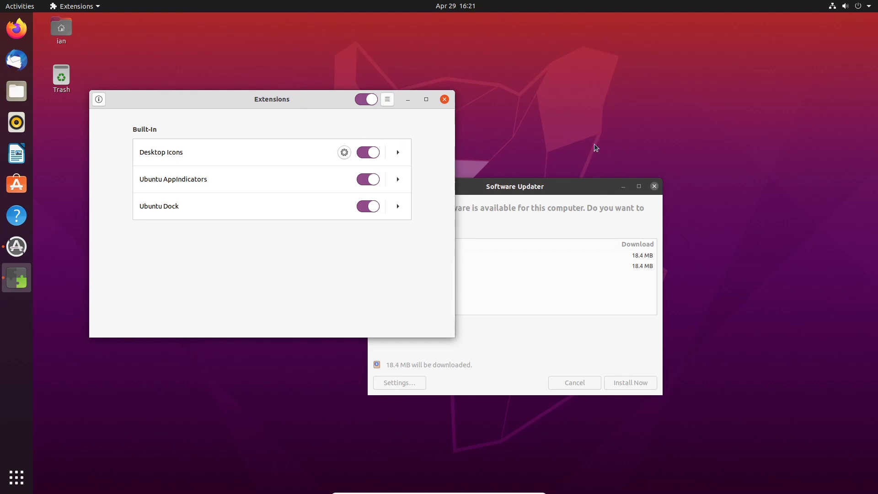
{"action": "left_click_drag", "start_coordinate": [293, 99], "coordinate": [507, 59]}
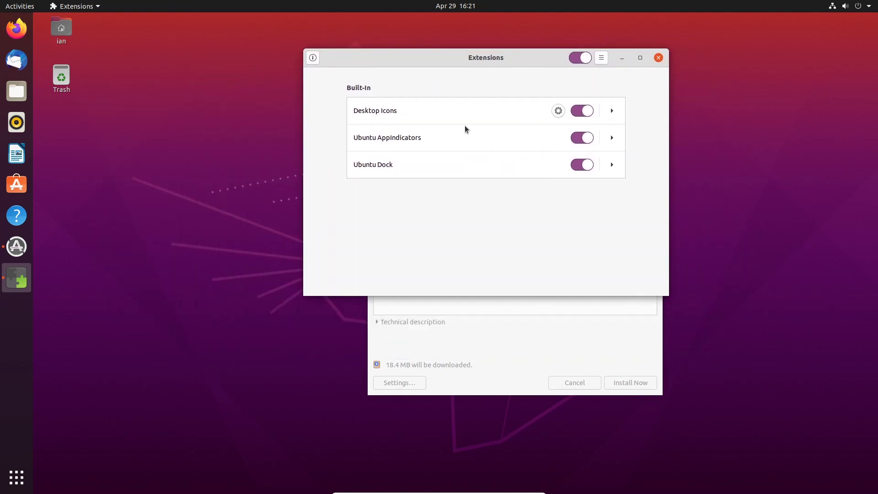
{"action": "left_click_drag", "start_coordinate": [519, 61], "coordinate": [500, 91]}
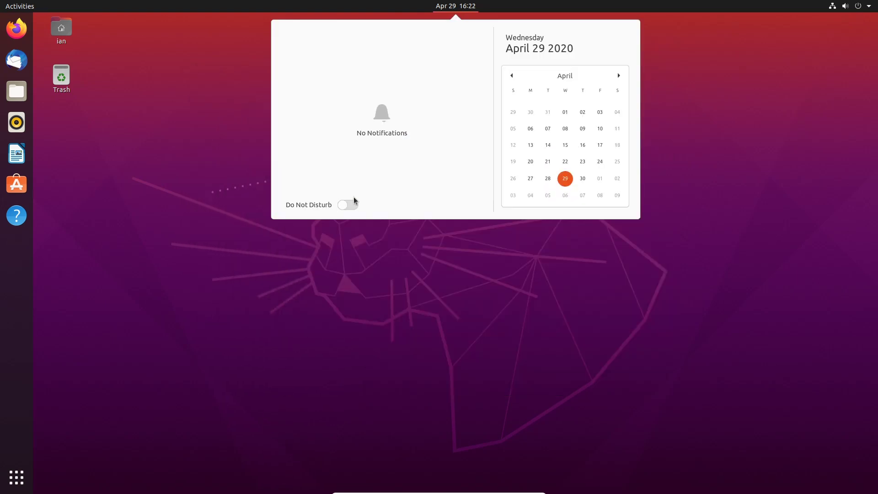
Try the Do Not Disturb switch on and off, and close the notifications and calendar popover
{"action": "left_click", "coordinate": [344, 205]}
{"action": "left_click", "coordinate": [353, 205]}
{"action": "left_click", "coordinate": [350, 206]}
{"action": "left_click", "coordinate": [666, 157]}
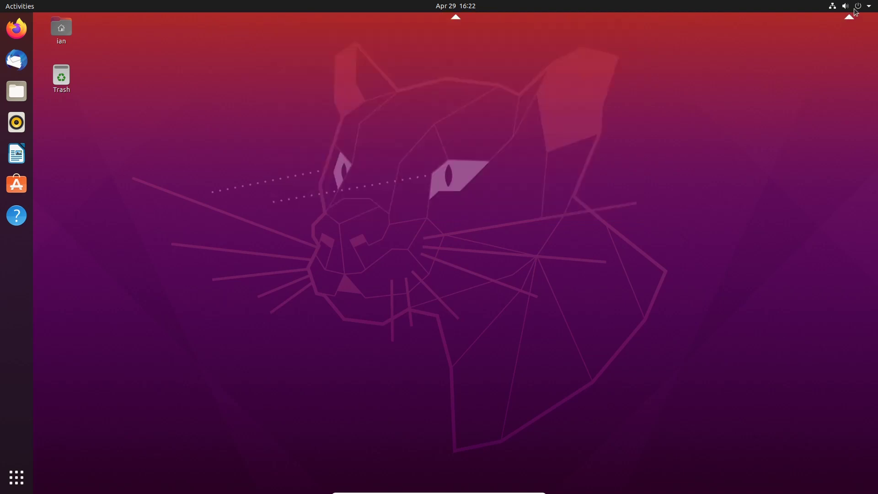
Examine the Power Off / Log Out and Wired Connected options of the system menu and close it
{"action": "left_click", "coordinate": [851, 6]}
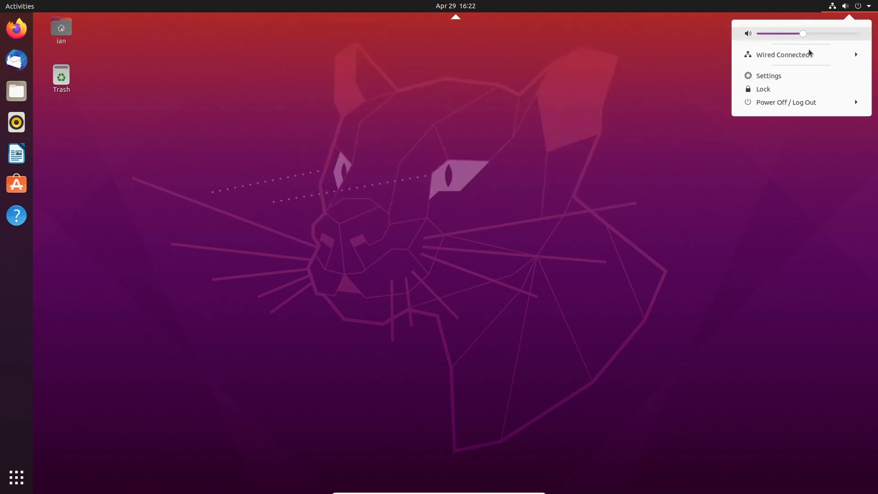
{"action": "left_click", "coordinate": [780, 102]}
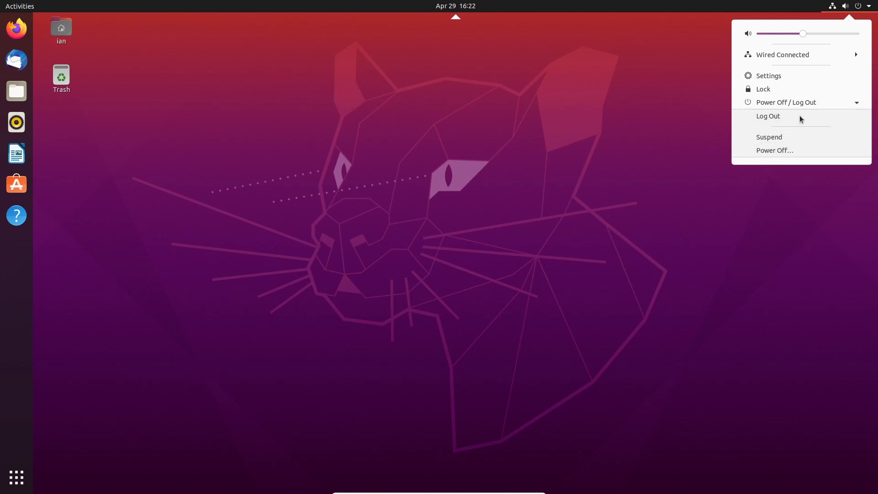
{"action": "left_click", "coordinate": [782, 104]}
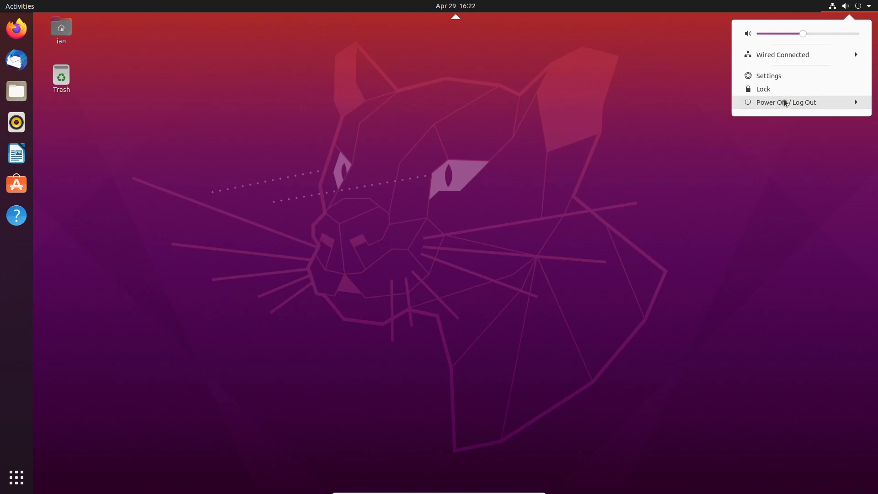
{"action": "left_click", "coordinate": [794, 56]}
{"action": "left_click", "coordinate": [799, 56]}
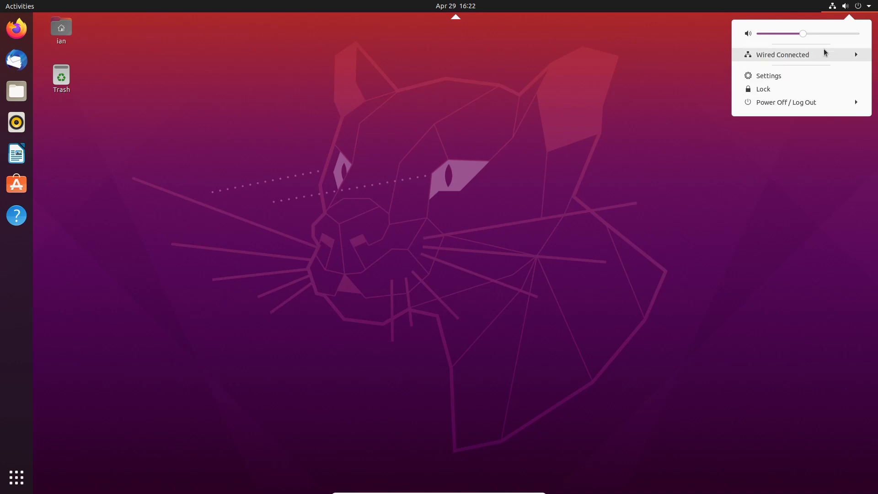
{"action": "left_click", "coordinate": [762, 57]}
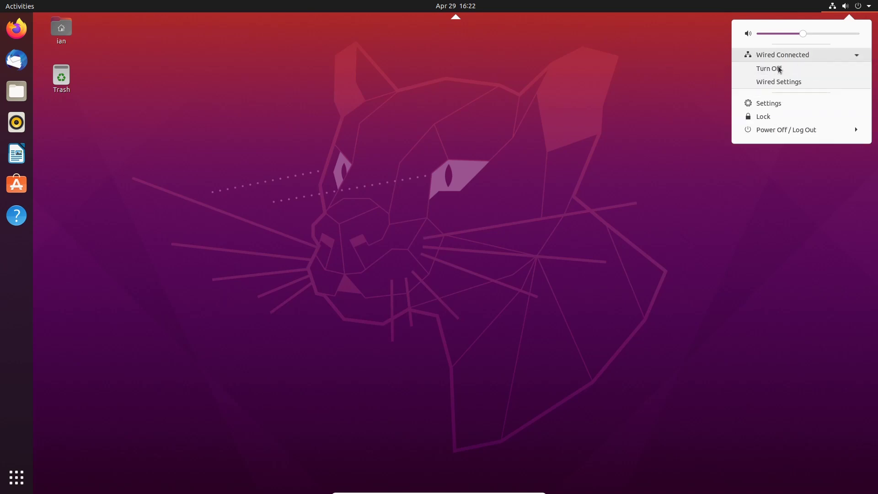
{"action": "left_click", "coordinate": [698, 63]}
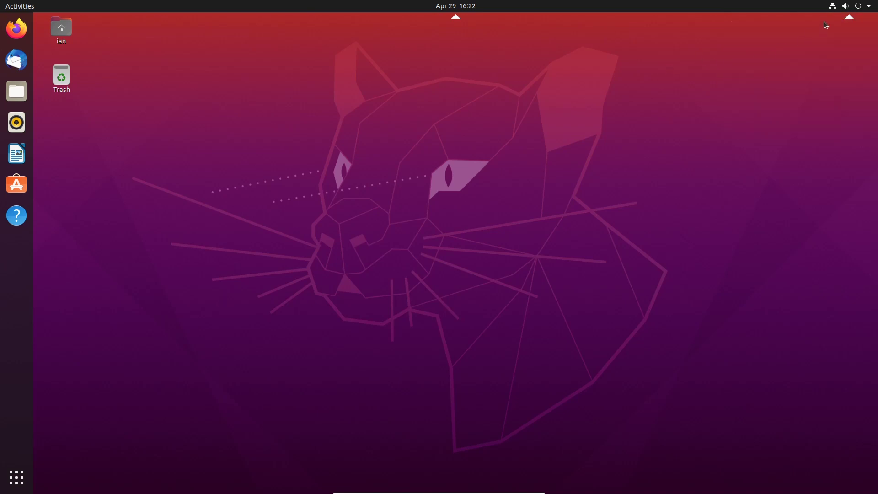
{"action": "left_click", "coordinate": [847, 6]}
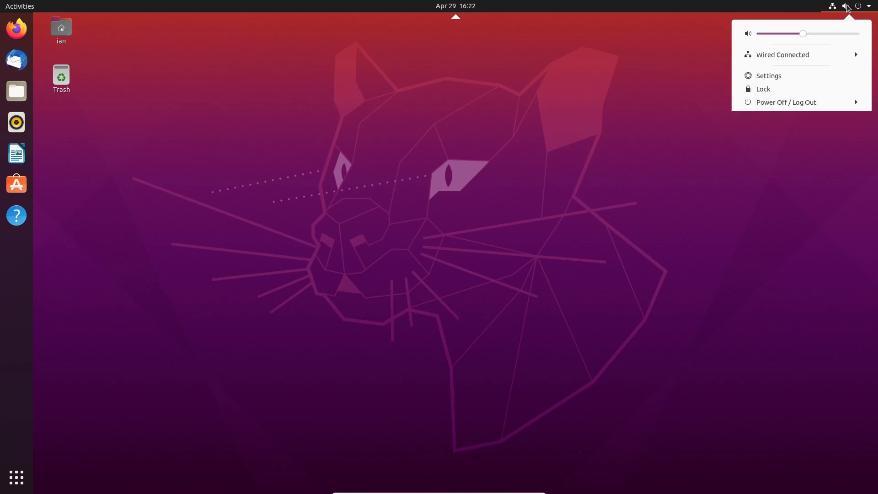
{"action": "left_click", "coordinate": [729, 48]}
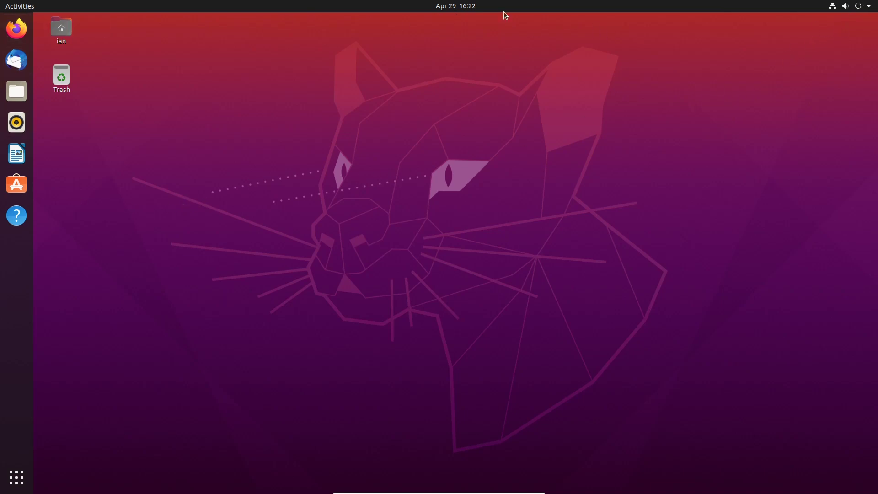
View the notifications and calendar popover briefly, and show the second page of the application grid
{"action": "left_click", "coordinate": [455, 7]}
{"action": "left_click", "coordinate": [163, 99]}
{"action": "left_click", "coordinate": [17, 478]}
{"action": "scroll", "coordinate": [375, 345], "scroll_direction": "down", "scroll_amount": 1}
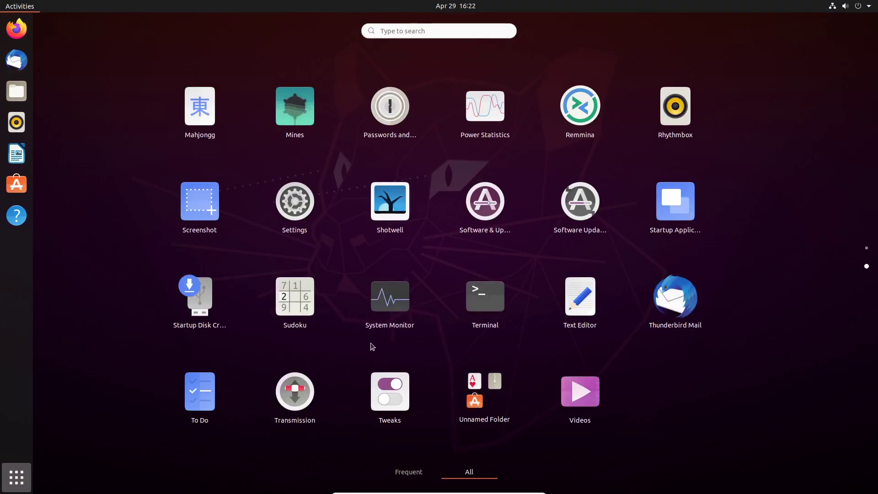